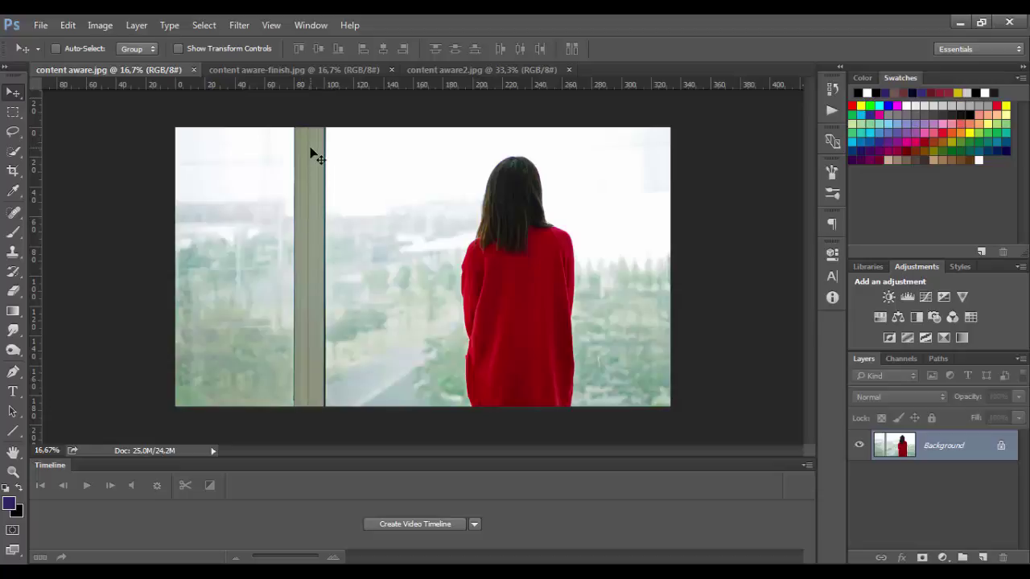
- Glance at the finished pillar-free photo, then go back to the original content aware.jpg
click(268, 70)
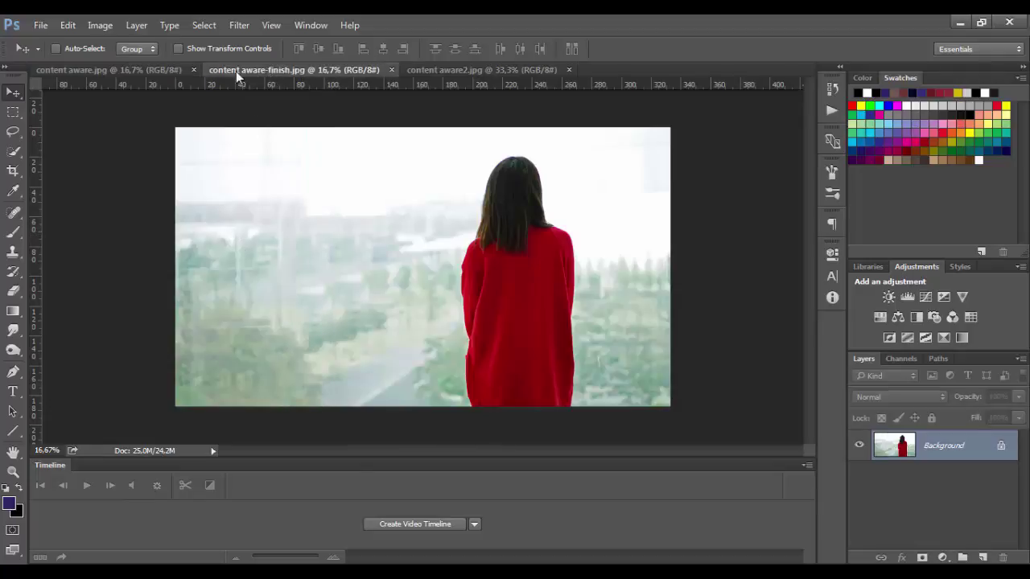
click(159, 70)
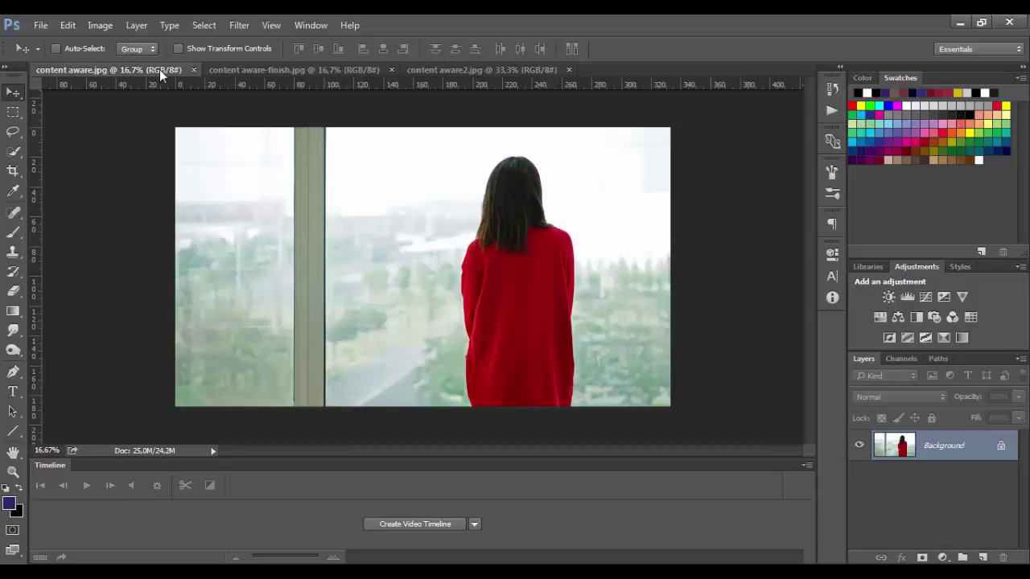
- Duplicate the Background layer as 'Background copy' in content aware.jpg
right_click(953, 448)
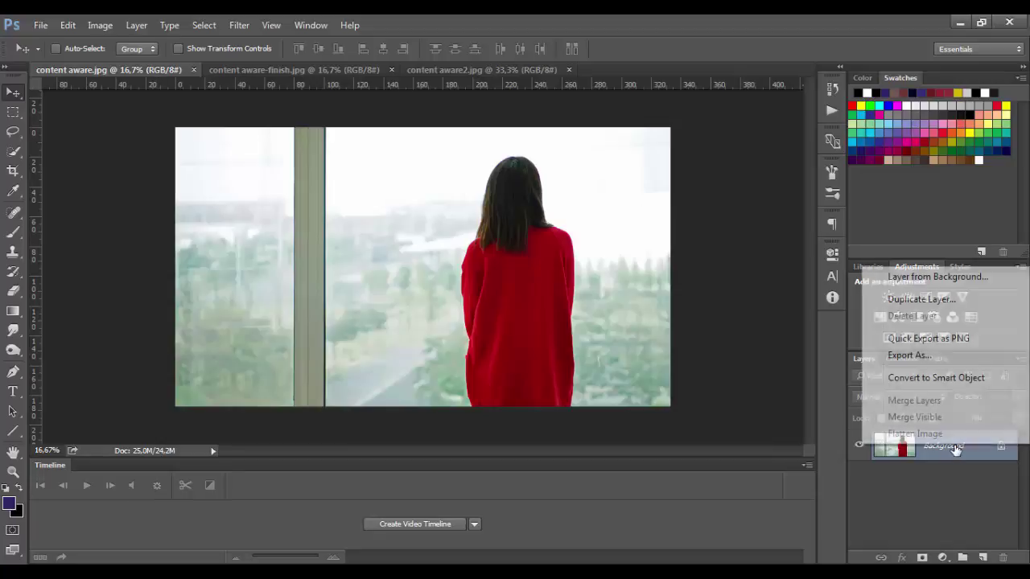
click(918, 301)
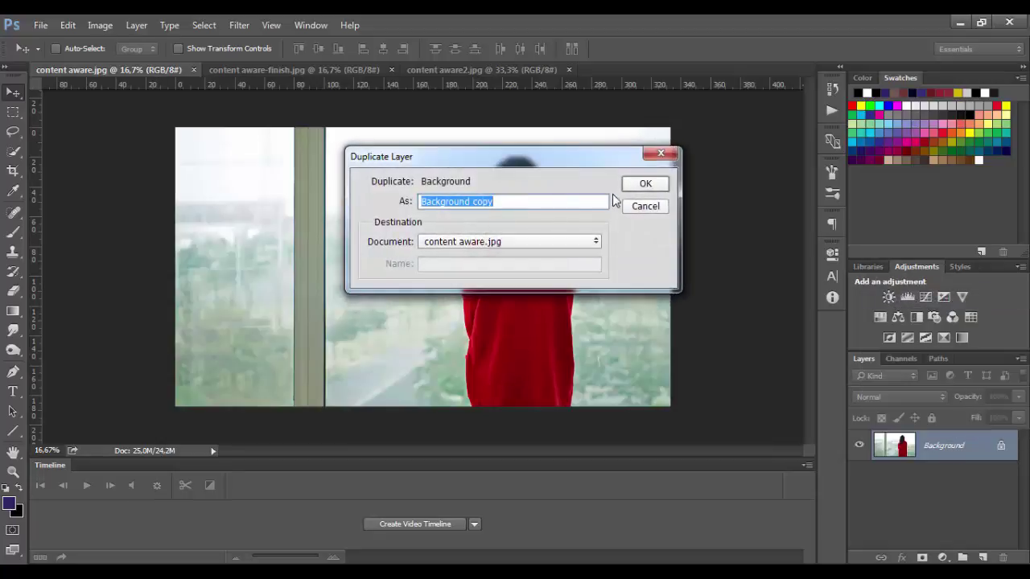
click(642, 185)
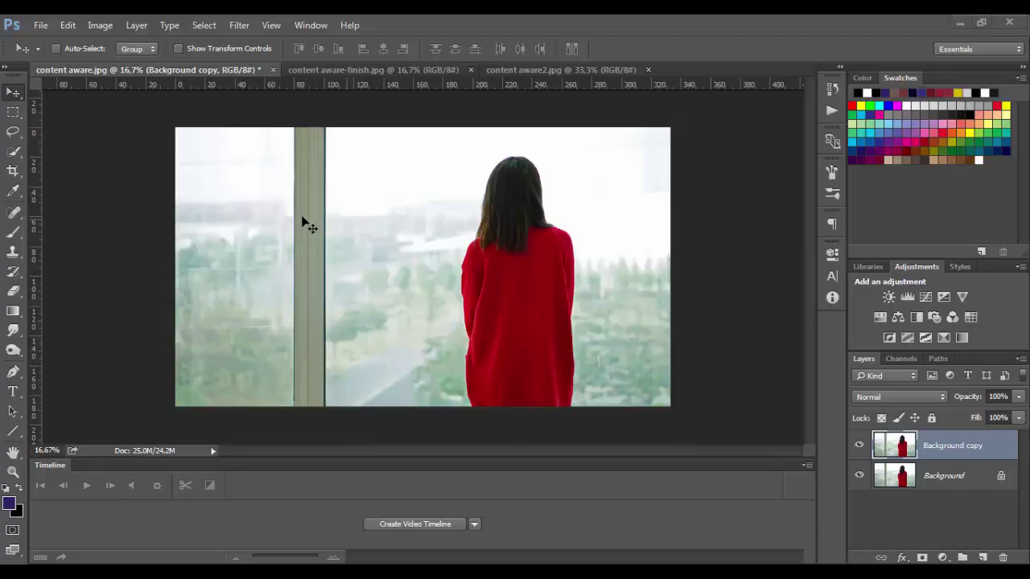
- Draw a full-height Rectangular Marquee selection around the window pillar
click(20, 113)
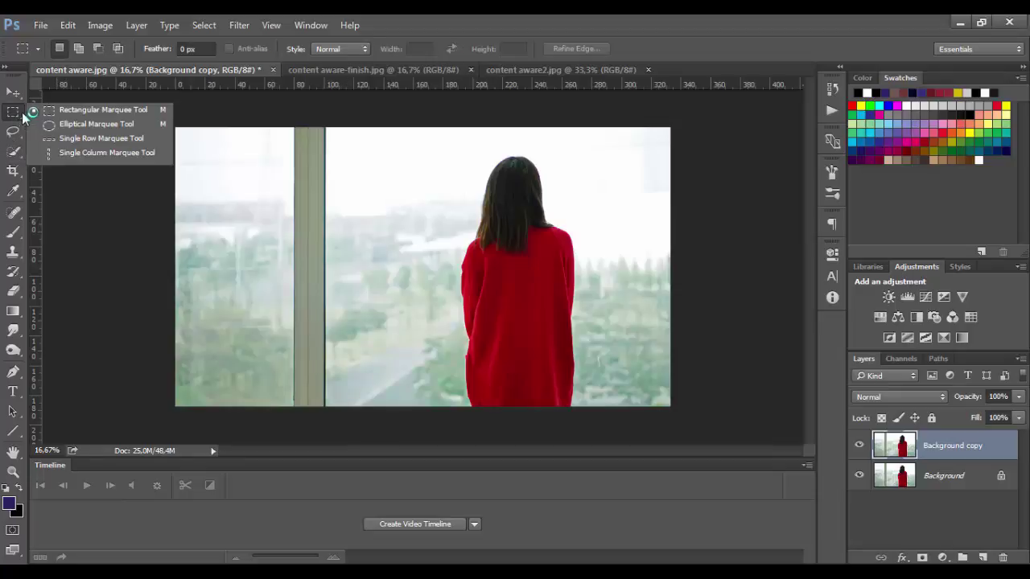
click(23, 117)
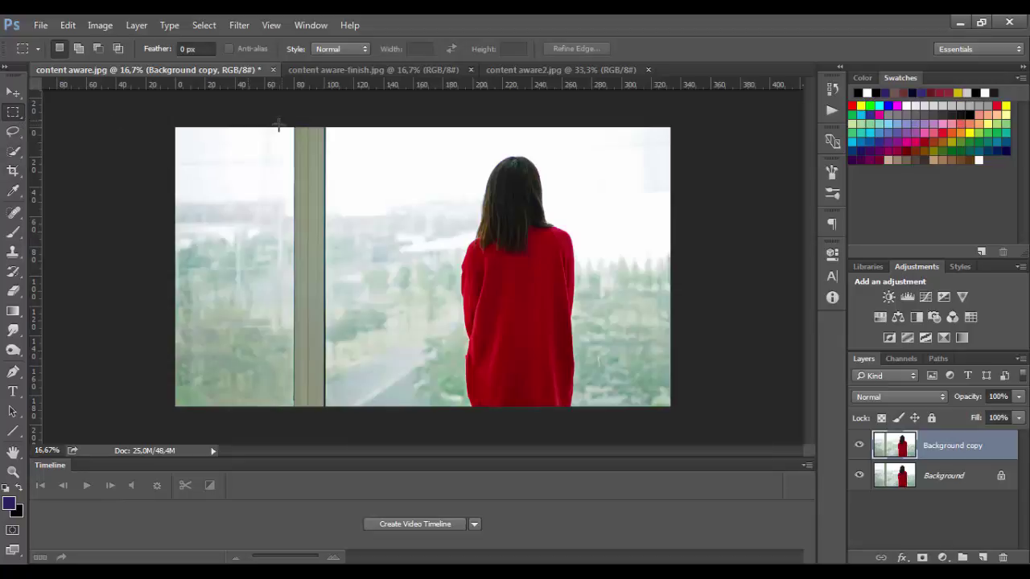
drag(289, 127, 328, 407)
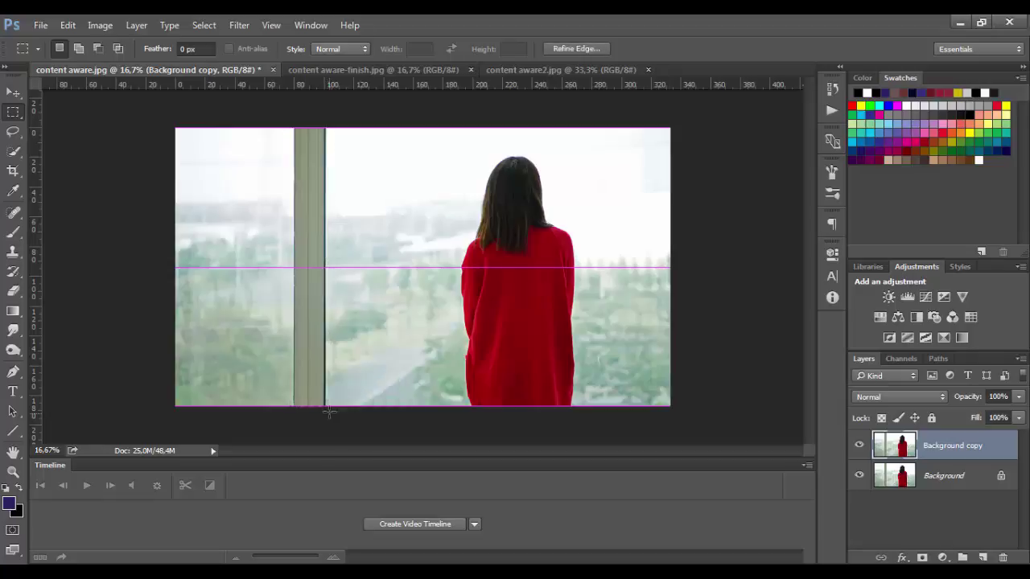
- Fill the pillar selection via Edit > Fill using Content-Aware contents
click(70, 25)
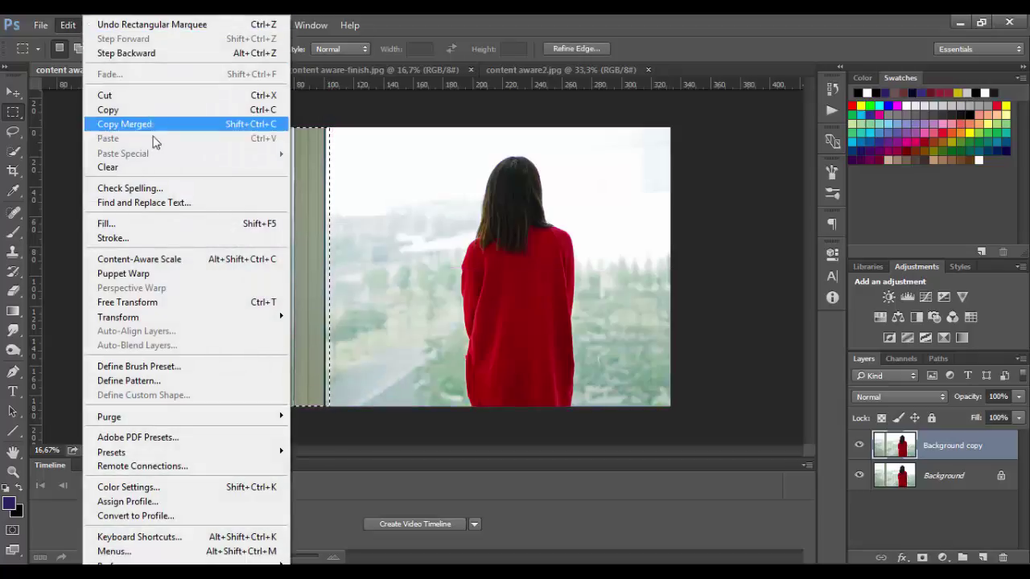
click(182, 226)
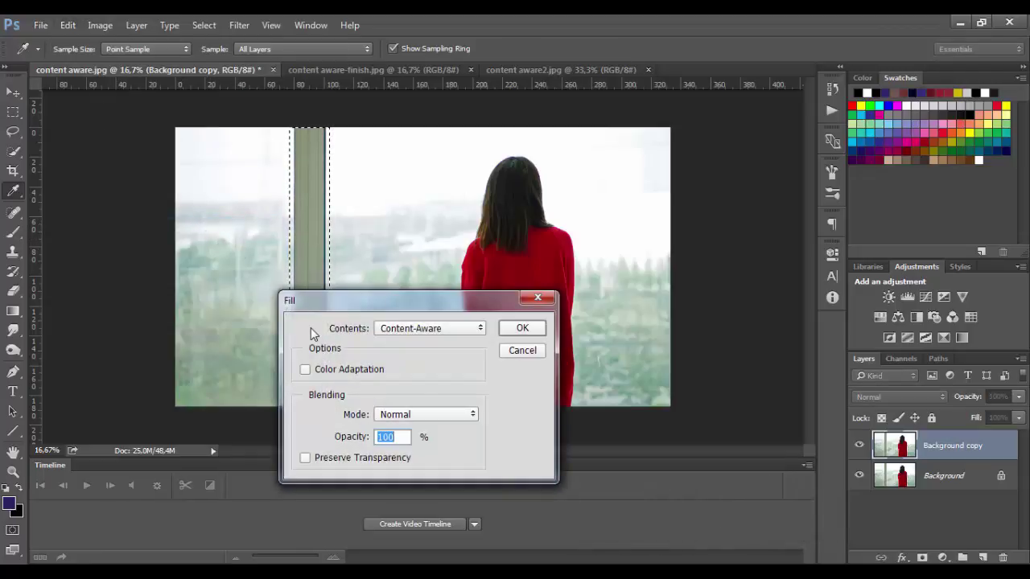
click(405, 330)
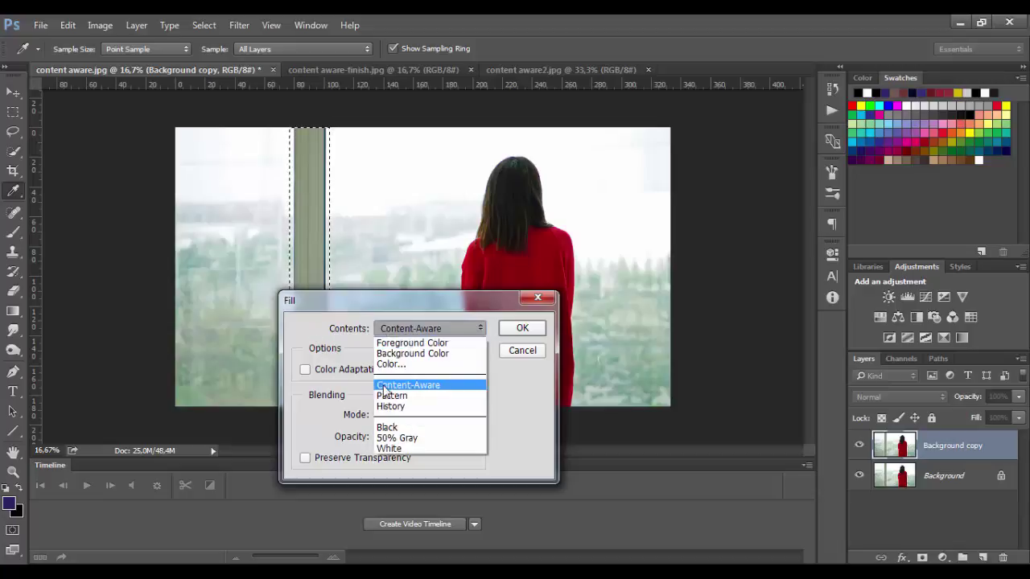
click(383, 387)
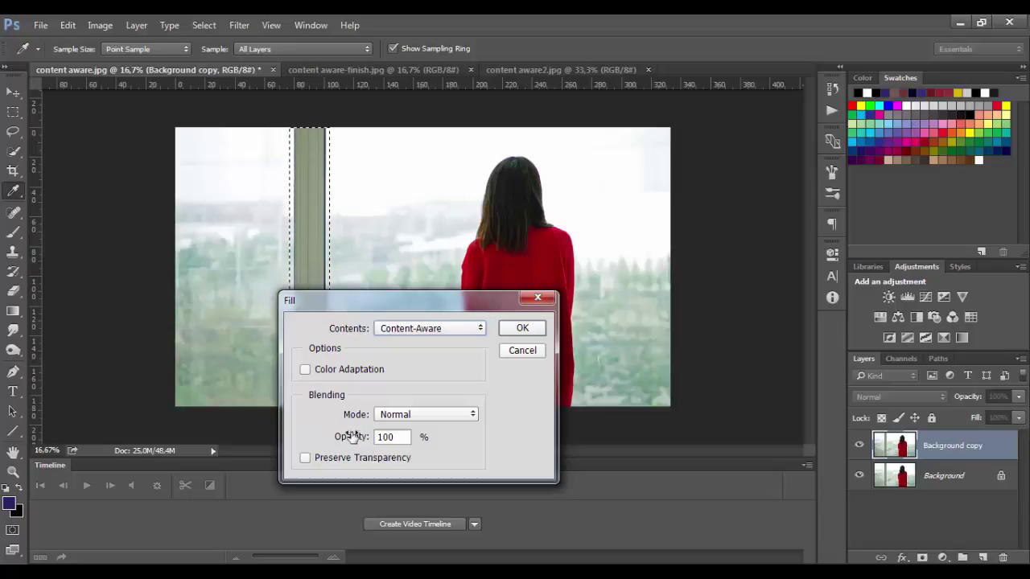
click(510, 333)
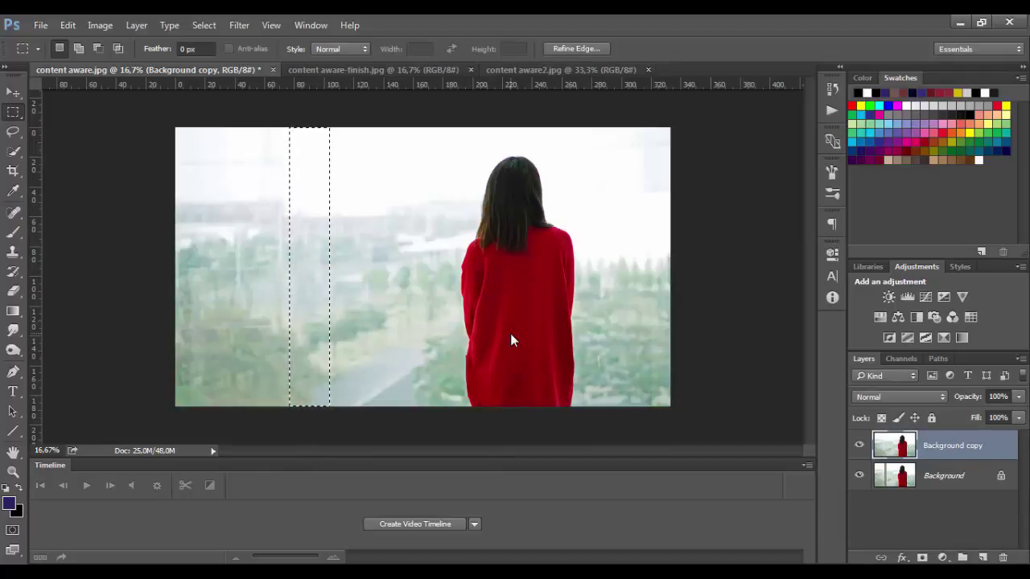
- Switch to the content aware2.jpg beach photo
click(508, 71)
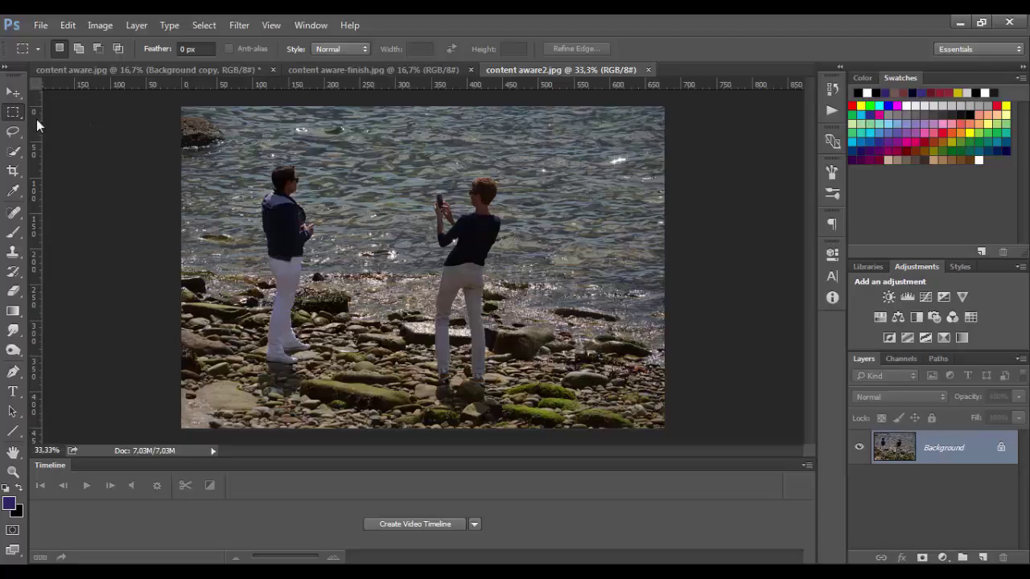
- Trace a loose Lasso outline around the woman holding the phone on the right
click(13, 133)
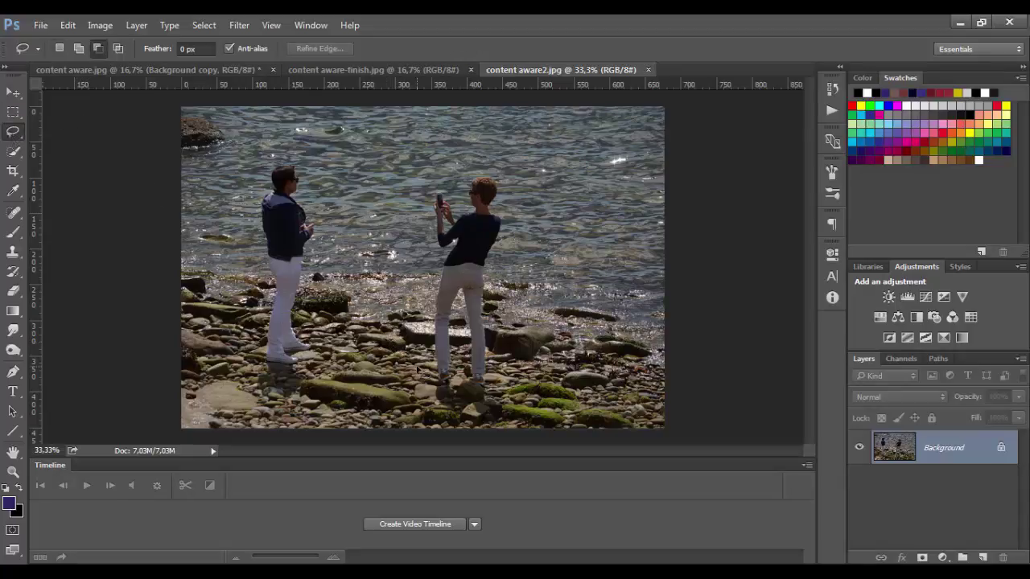
mouse_move(437, 386)
mouse_down()
mouse_move(427, 194)
mouse_move(487, 181)
mouse_move(511, 216)
mouse_up()
mouse_move(499, 354)
mouse_down()
mouse_move(489, 420)
mouse_move(438, 403)
mouse_move(434, 377)
mouse_up()
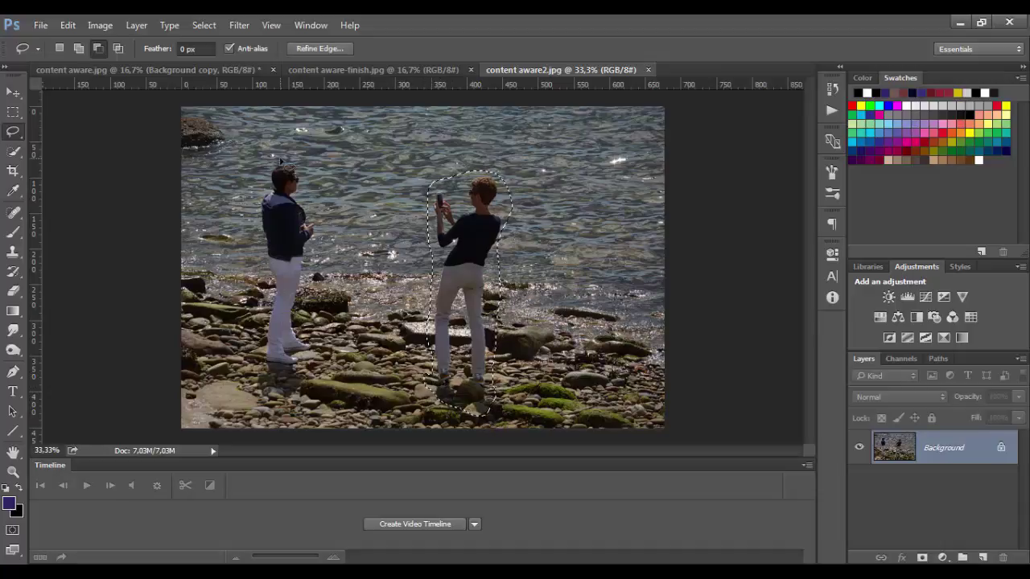
- Content-Aware Fill the lassoed woman away, deselect with Ctrl+D, and zoom in on the patch
click(68, 25)
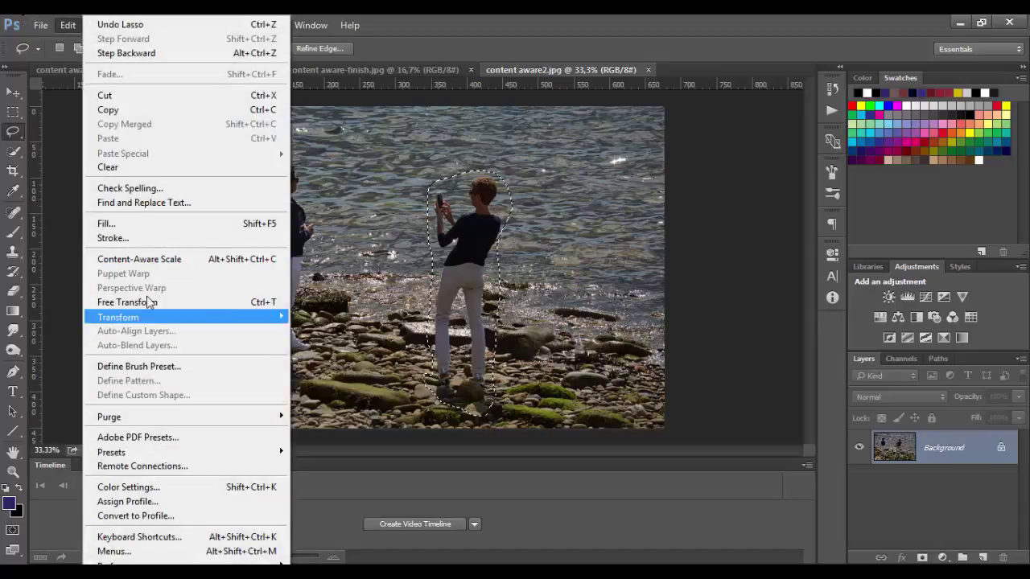
click(165, 224)
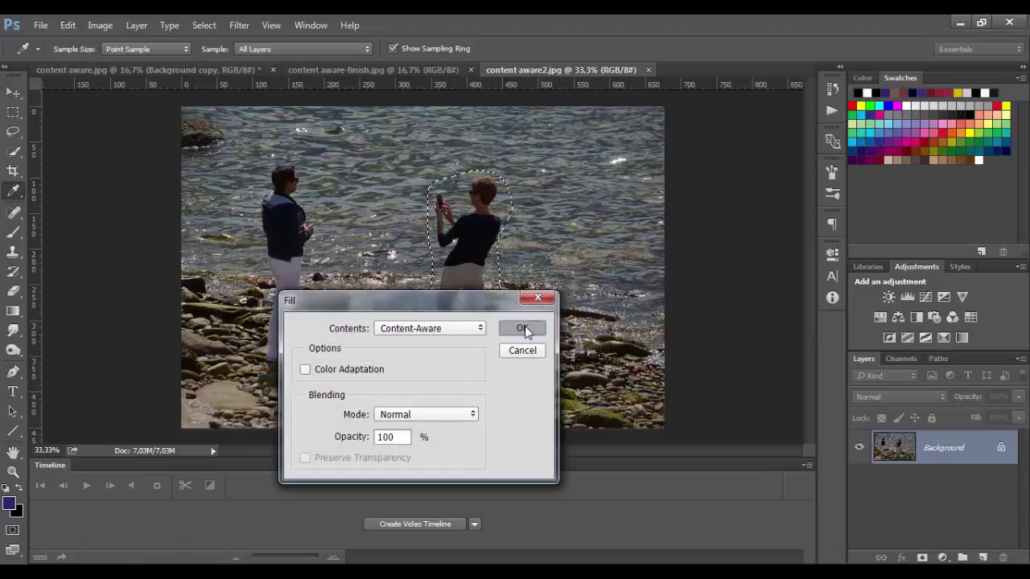
click(522, 329)
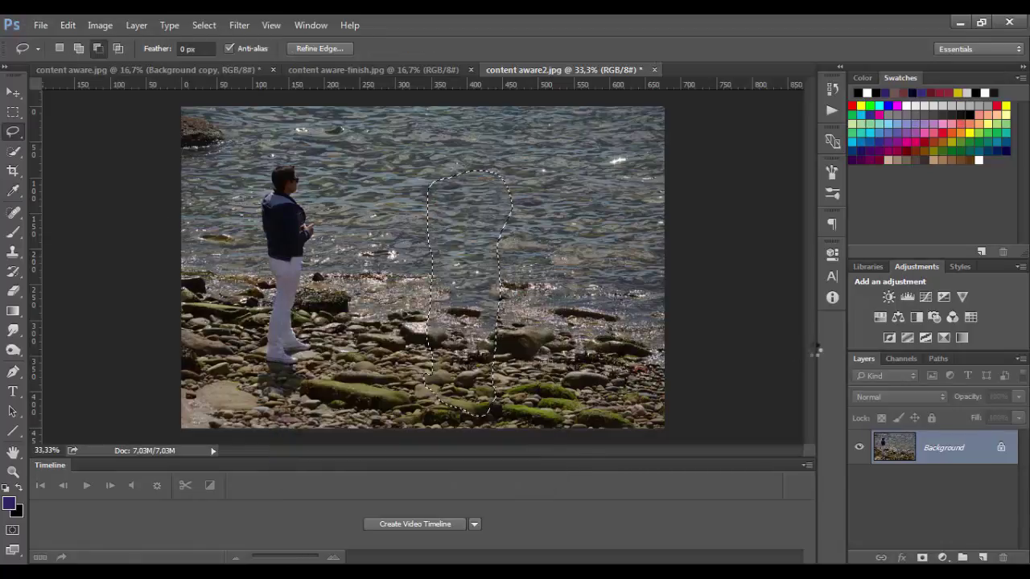
key(ctrl+d)
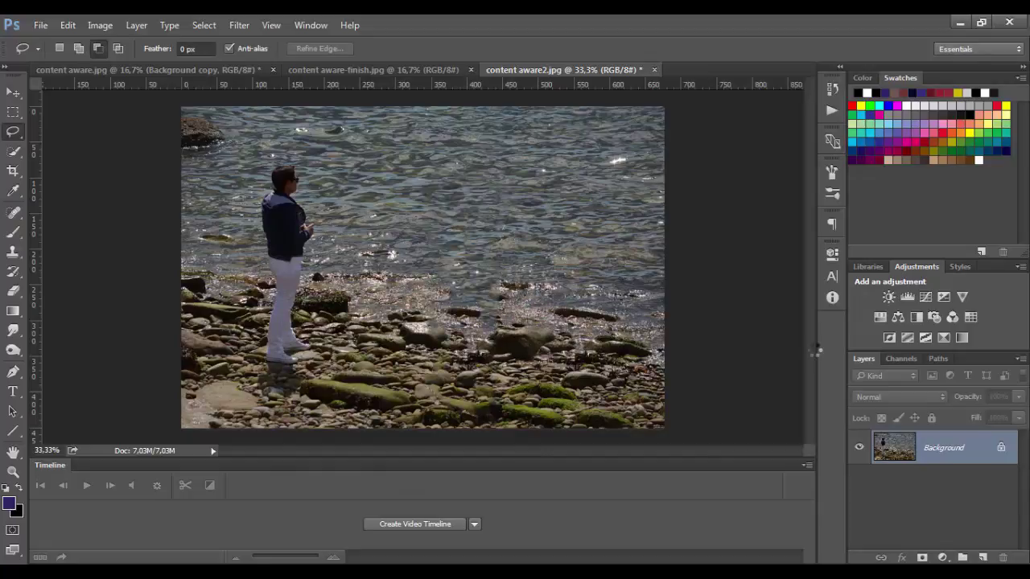
key(ctrl+plus)
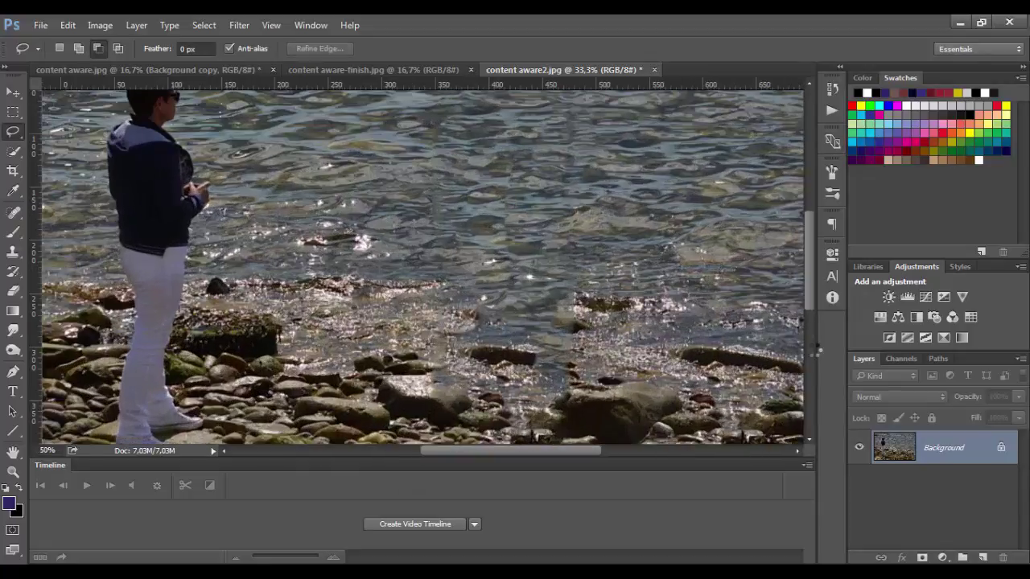
key(ctrl+plus)
scroll(544, 273, down, 3)
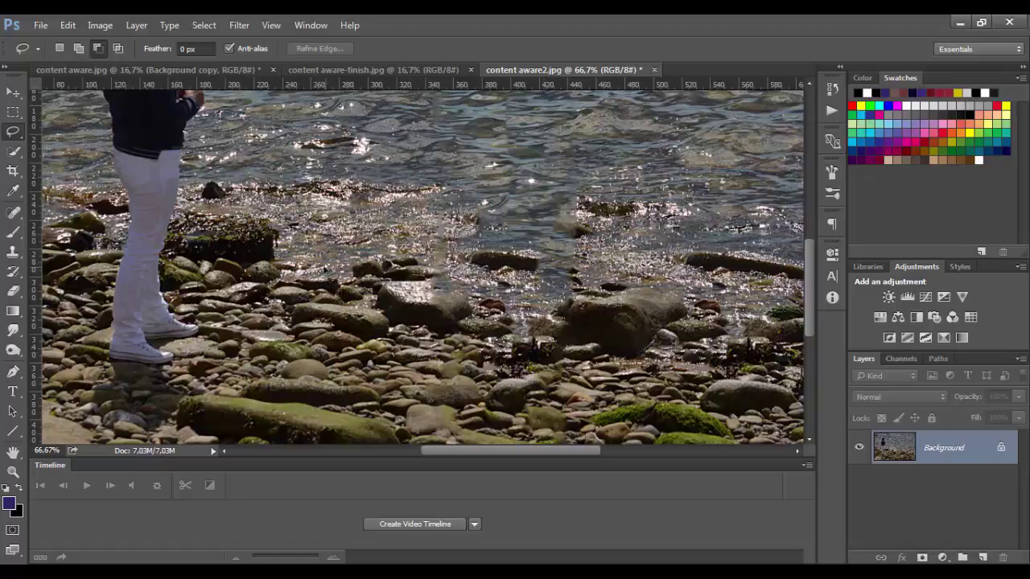
- Sample nearby rocks with the Clone Stamp and paint over the leftover smudge and dark stones
click(16, 254)
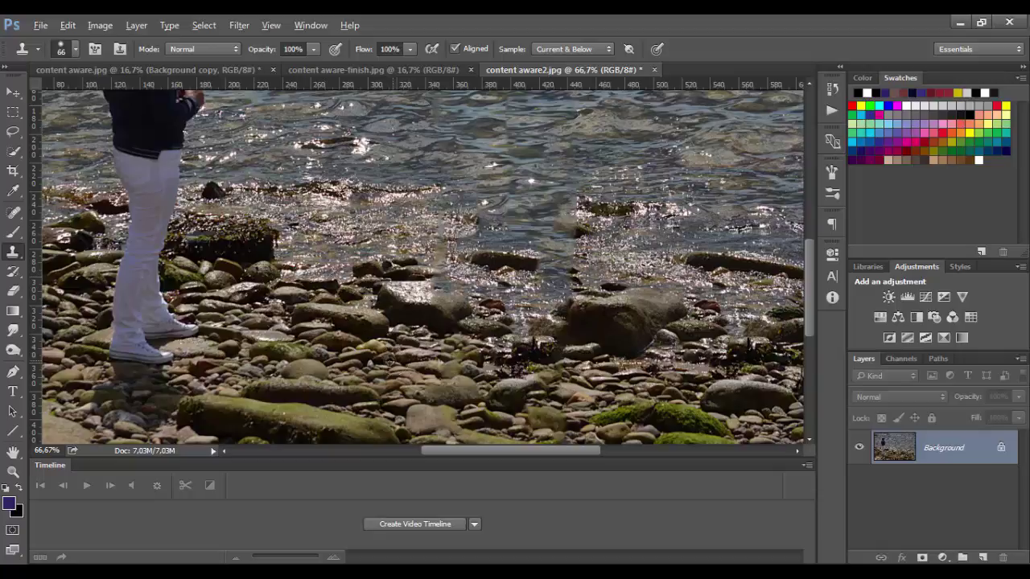
alt+click(410, 351)
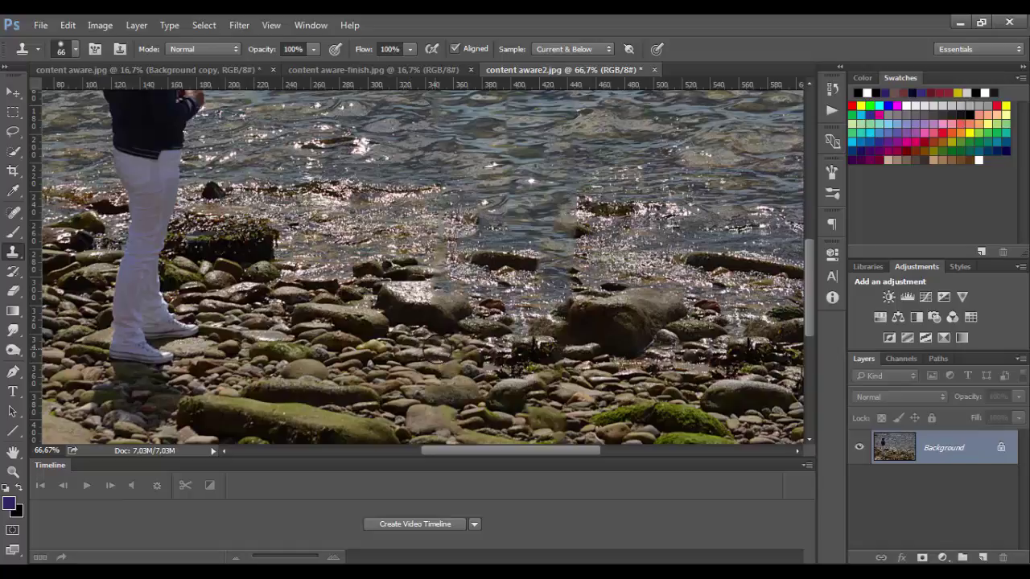
mouse_move(448, 355)
mouse_down()
mouse_move(448, 413)
mouse_move(439, 367)
mouse_move(428, 362)
mouse_move(422, 400)
mouse_move(417, 385)
mouse_up()
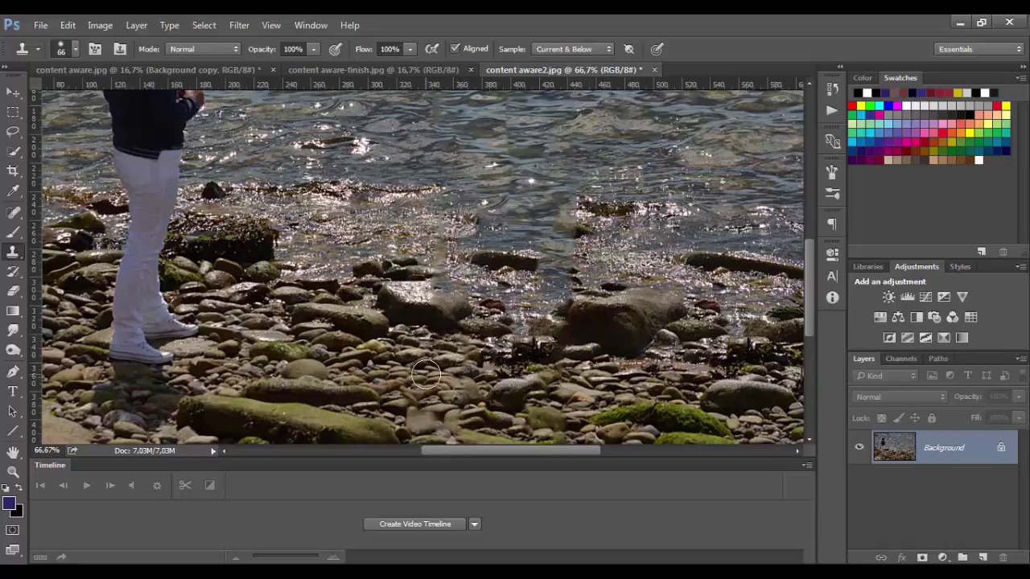
scroll(443, 324, down, 2)
scroll(442, 324, down, 8)
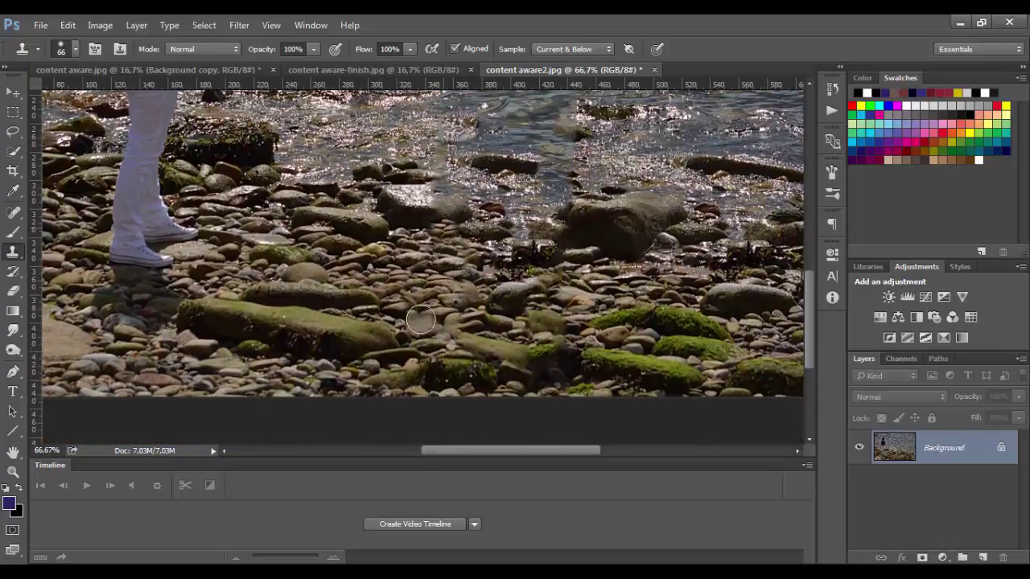
mouse_move(541, 255)
mouse_down()
mouse_move(602, 256)
mouse_move(524, 308)
mouse_move(546, 288)
mouse_move(500, 257)
mouse_move(256, 304)
mouse_move(347, 295)
mouse_move(376, 314)
mouse_move(459, 291)
mouse_move(414, 307)
mouse_up()
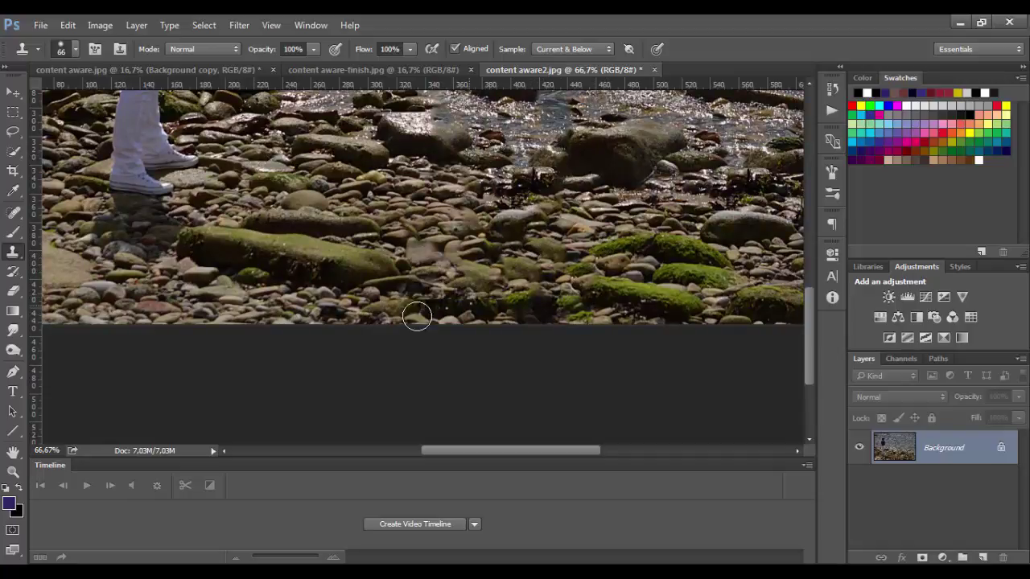
- Clone texture to blend the dark rock into pebbles, patch the big rock's upper right, and fill gaps
scroll(457, 301, up, 4)
mouse_move(416, 233)
mouse_down()
mouse_move(442, 246)
mouse_move(413, 248)
mouse_up()
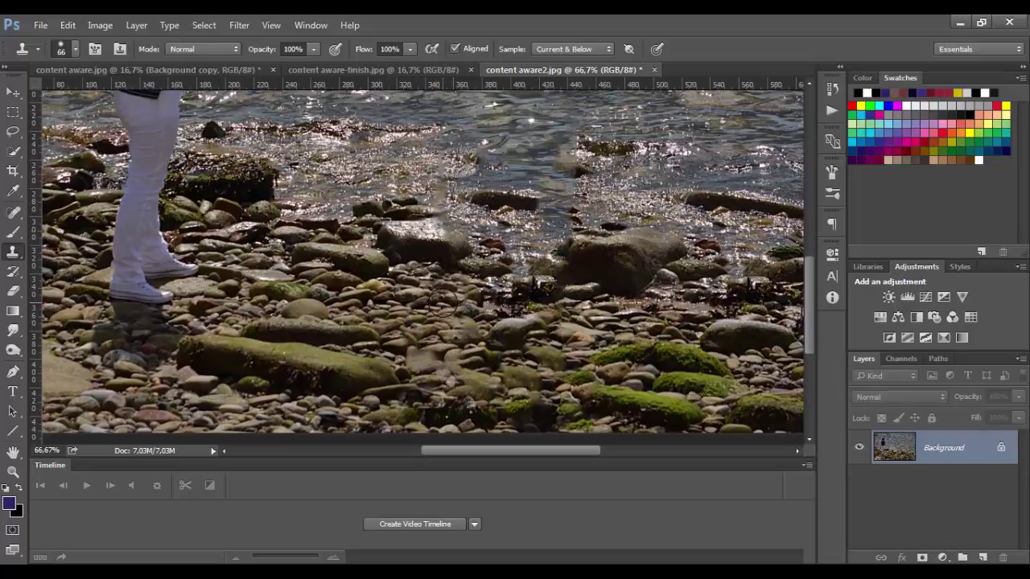
scroll(432, 313, up, 2)
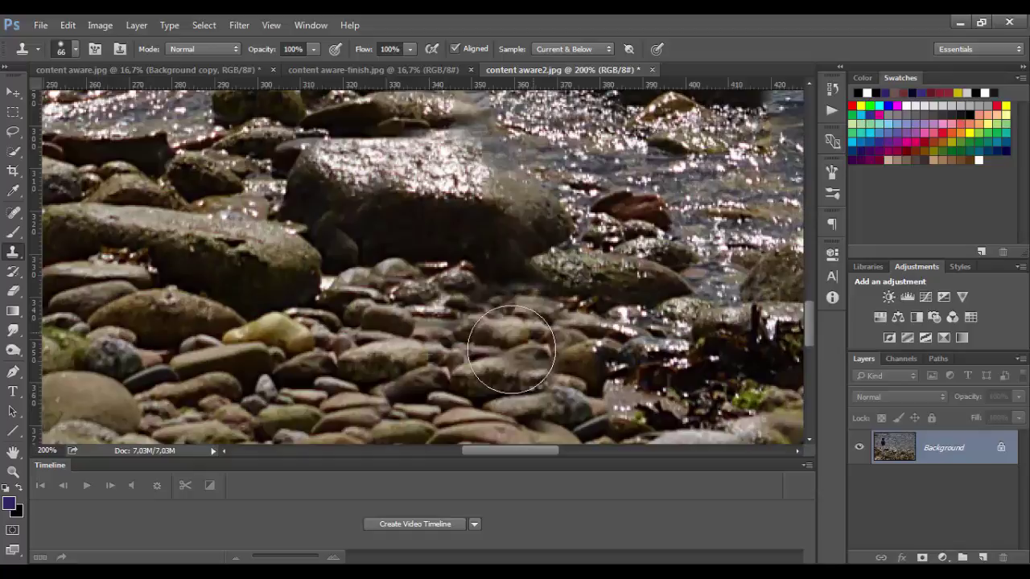
scroll(567, 369, up, 4)
mouse_move(515, 273)
mouse_down()
mouse_move(448, 258)
mouse_move(460, 249)
mouse_move(489, 271)
mouse_move(507, 245)
mouse_up()
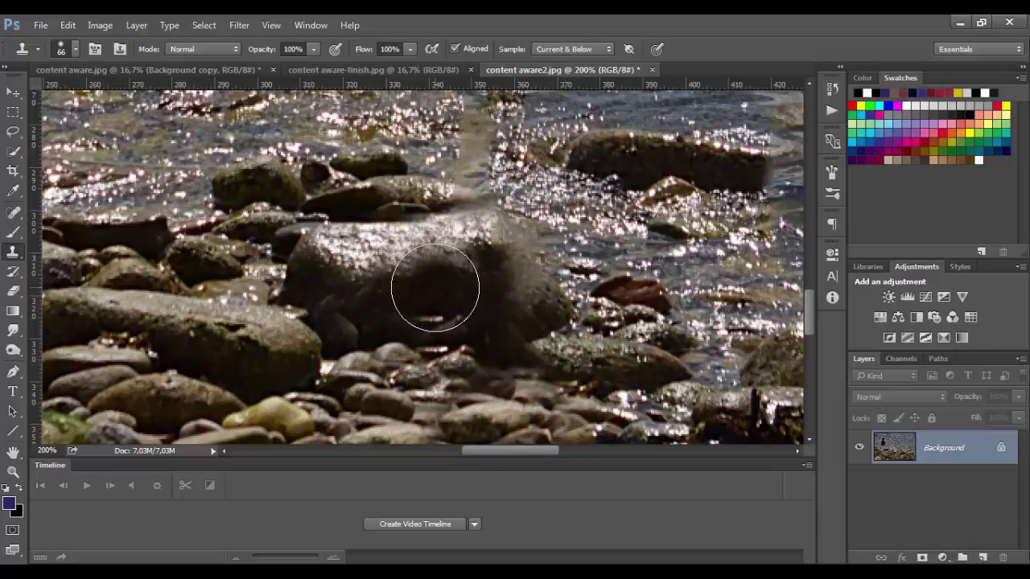
scroll(409, 253, up, 4)
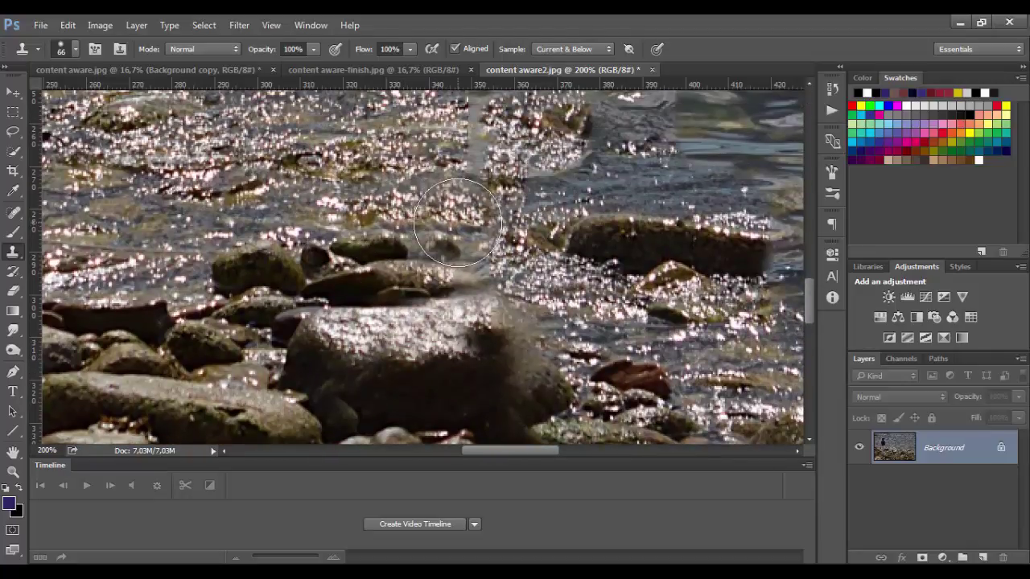
mouse_move(457, 222)
mouse_down()
mouse_move(389, 174)
mouse_move(457, 179)
mouse_move(465, 221)
mouse_move(447, 176)
mouse_move(431, 233)
mouse_up()
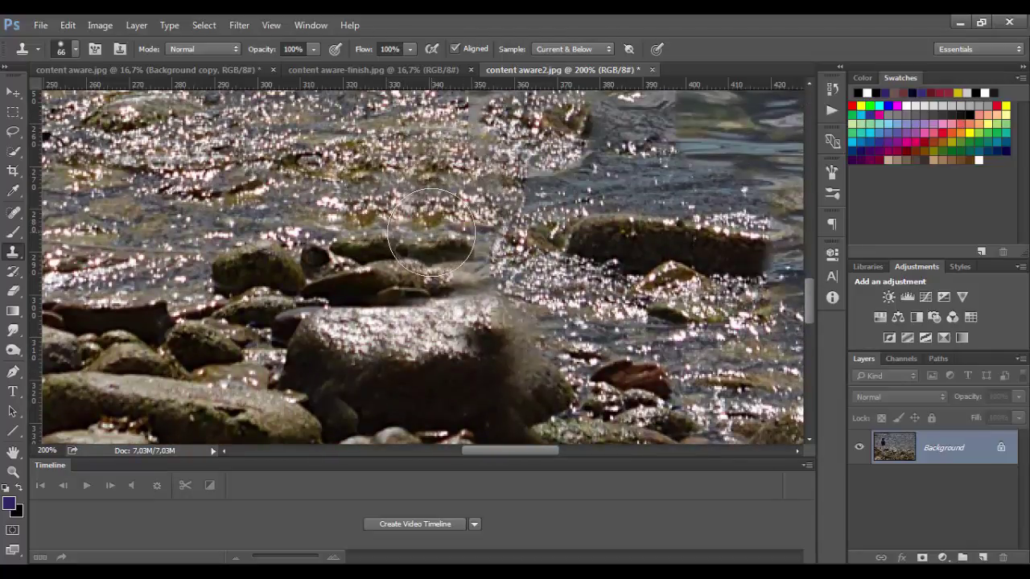
scroll(451, 201, up, 4)
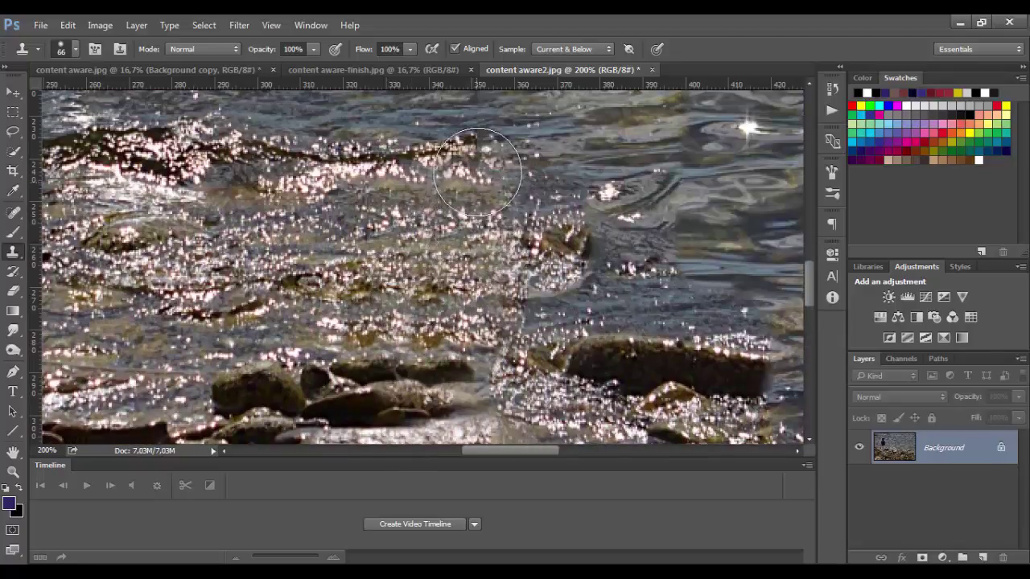
scroll(467, 157, up, 5)
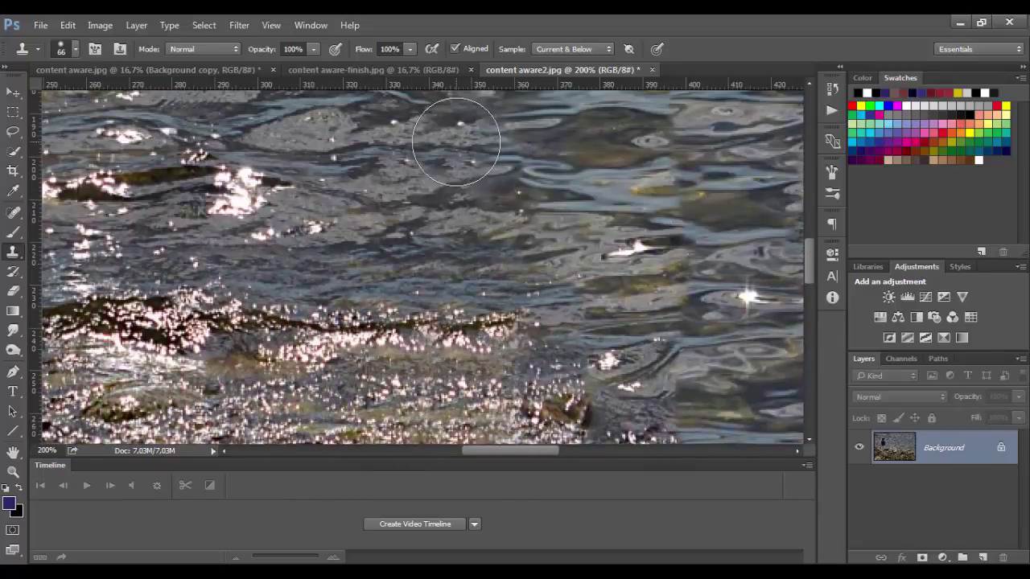
scroll(496, 239, down, 1)
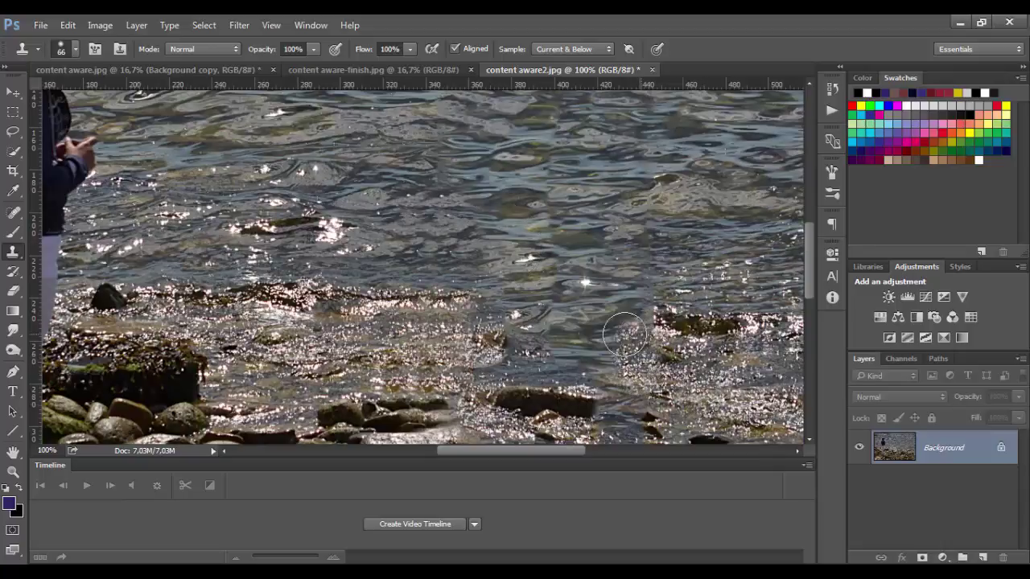
- Clone sparkly rock texture over the leftover water patch and dark water strip
drag(624, 334, 605, 357)
mouse_move(619, 392)
mouse_down()
mouse_move(442, 336)
mouse_move(532, 354)
mouse_move(465, 326)
mouse_up()
mouse_move(536, 336)
mouse_down()
mouse_move(520, 364)
mouse_move(546, 365)
mouse_move(515, 338)
mouse_up()
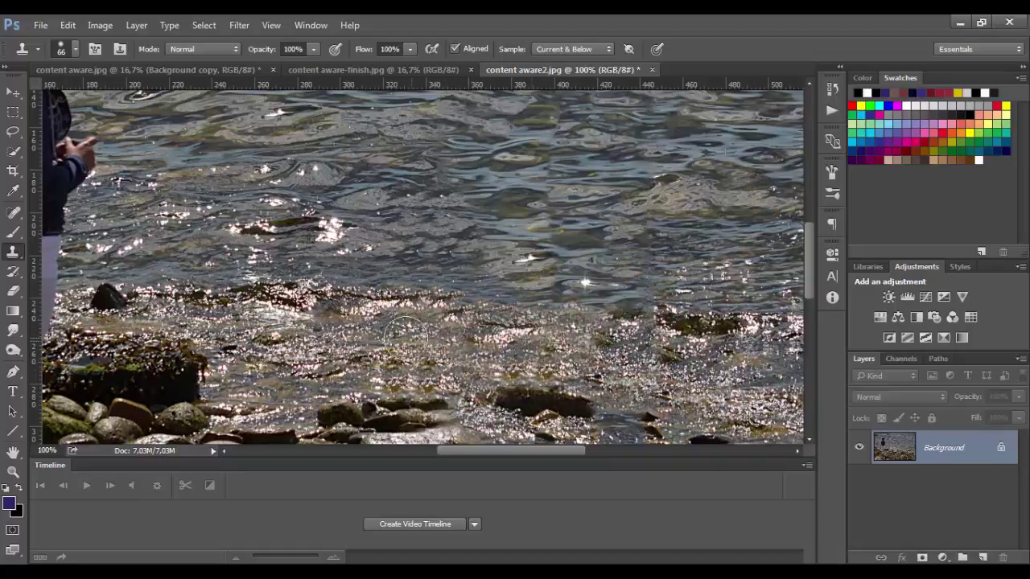
scroll(548, 325, down, 3)
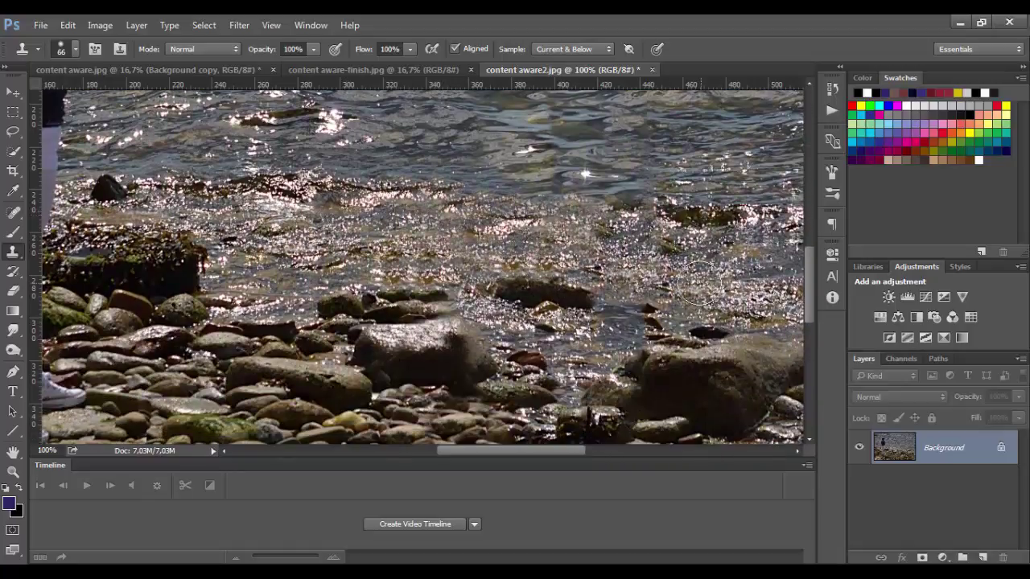
scroll(588, 330, down, 3)
- Enlarge the clone brush, touch up the big rock's sparkly edge, then zoom out to check the shoreline
key(ctrl+plus)
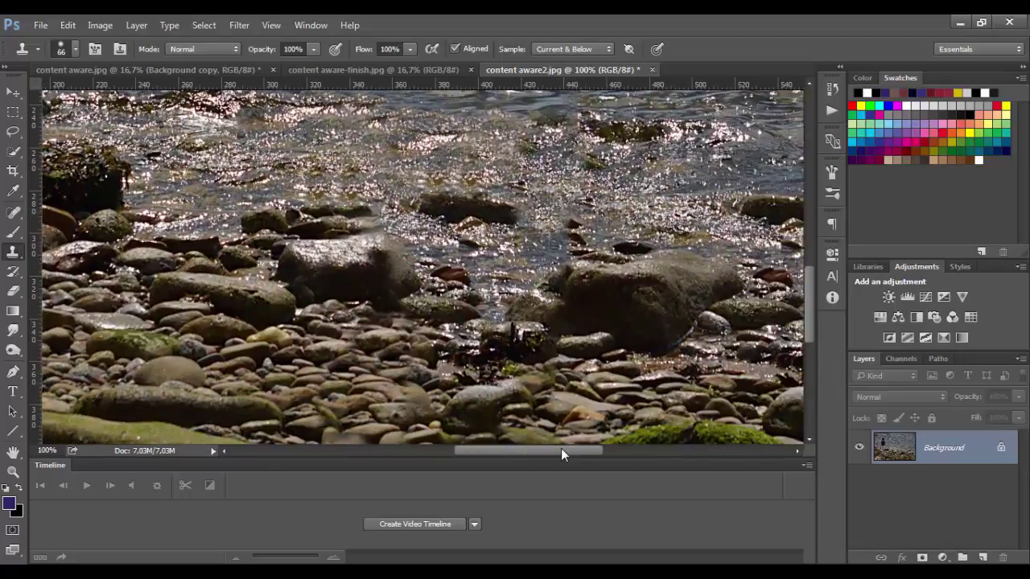
scroll(533, 335, left, 1)
scroll(529, 331, up, 1)
key(bracketright)
key(bracketright)
key(bracketright)
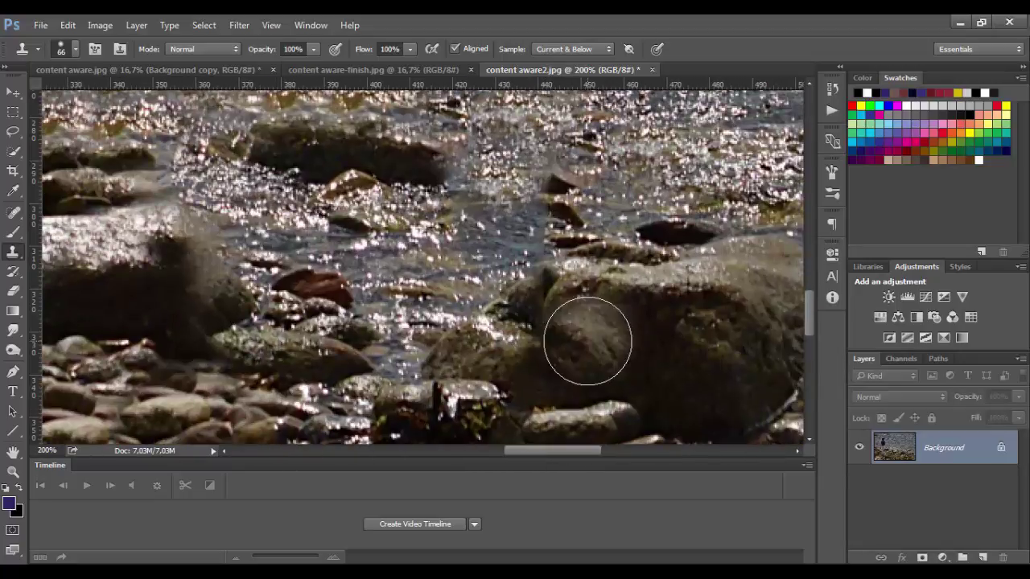
mouse_move(586, 340)
mouse_down()
mouse_move(573, 361)
mouse_move(558, 363)
mouse_move(555, 303)
mouse_up()
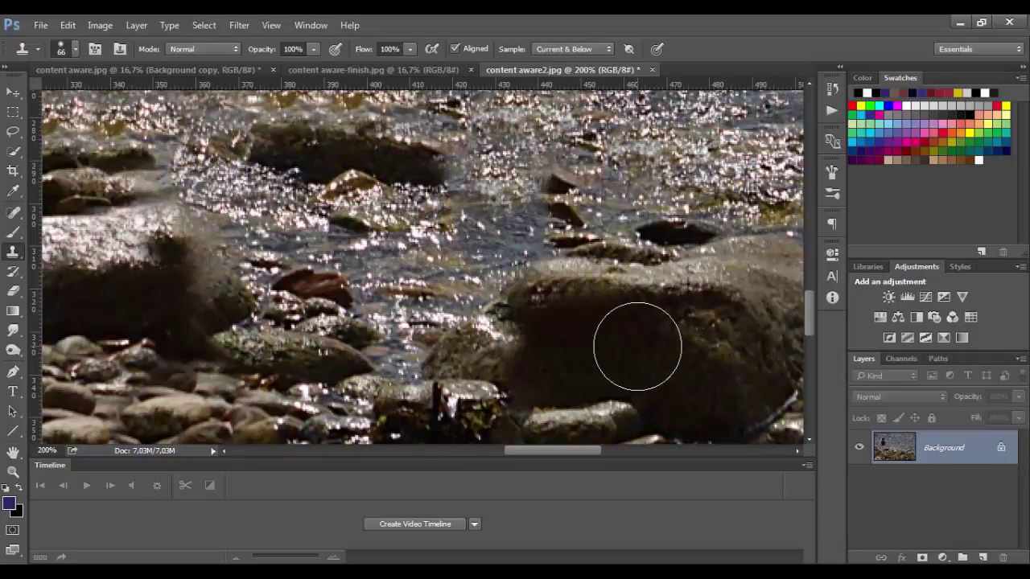
scroll(637, 346, up, 2)
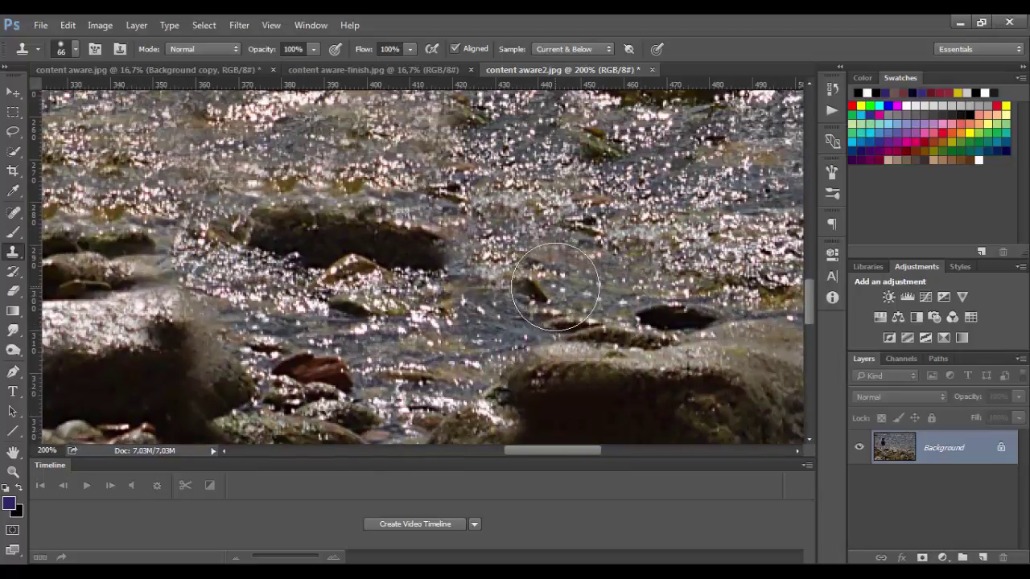
scroll(562, 214, up, 2)
scroll(561, 214, up, 3)
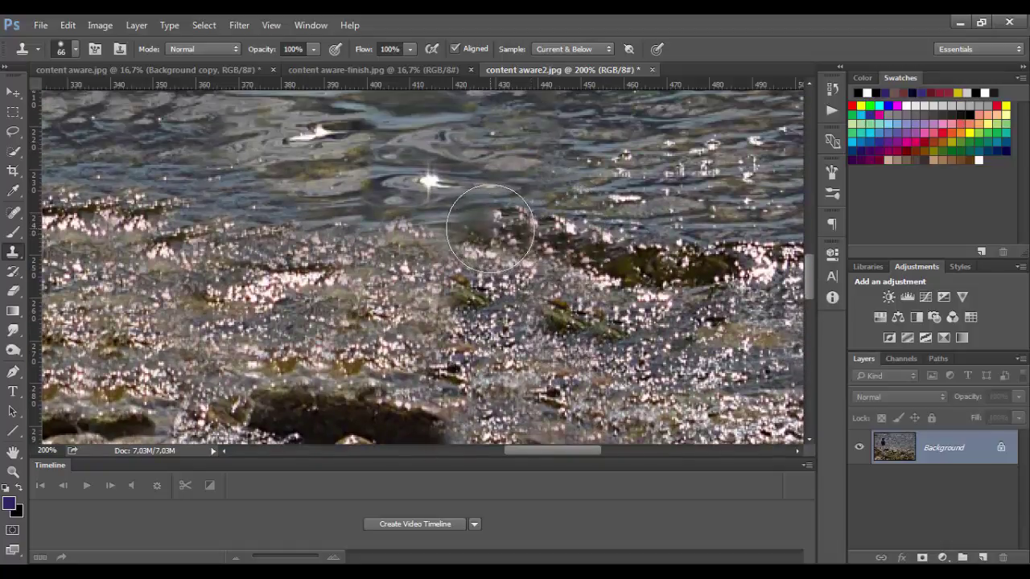
scroll(623, 331, up, 2)
scroll(623, 331, up, 1)
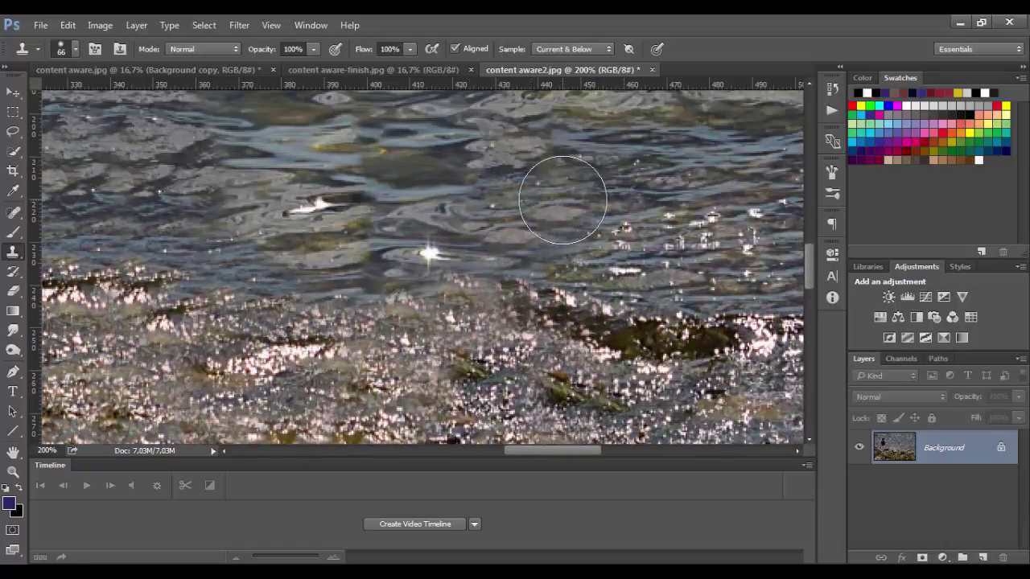
scroll(558, 165, up, 2)
key(ctrl+minus)
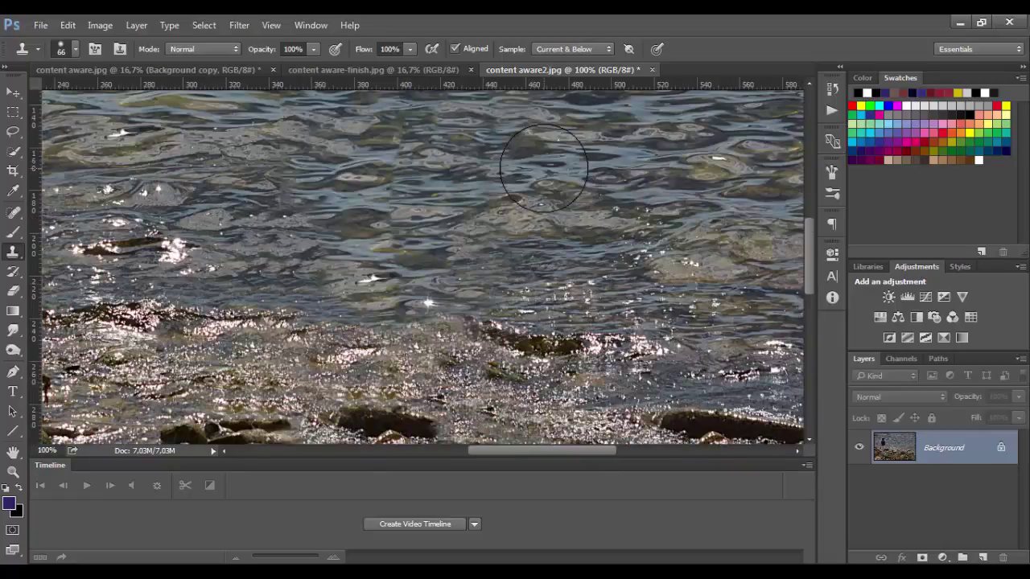
scroll(398, 259, up, 2)
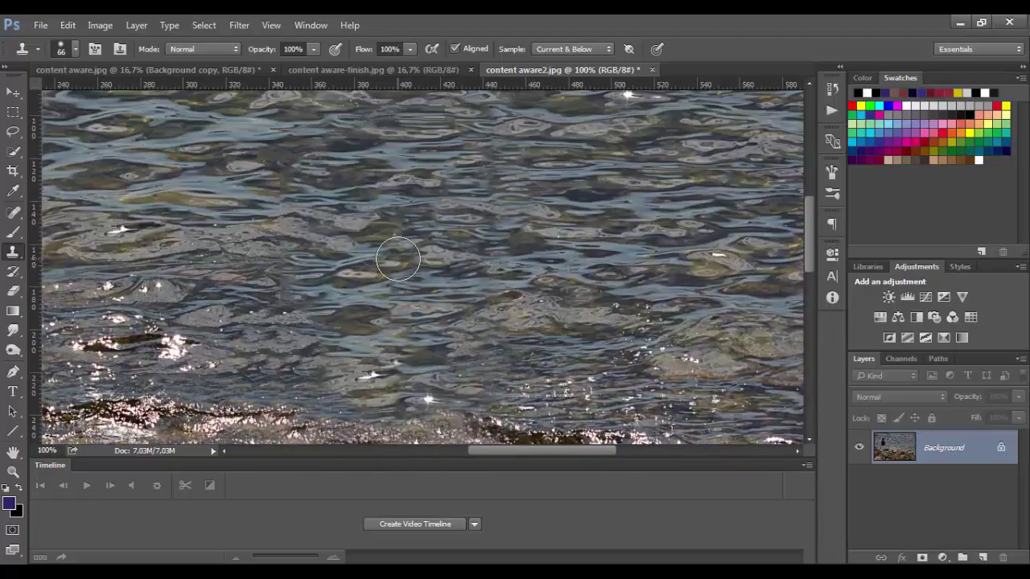
key(ctrl+minus)
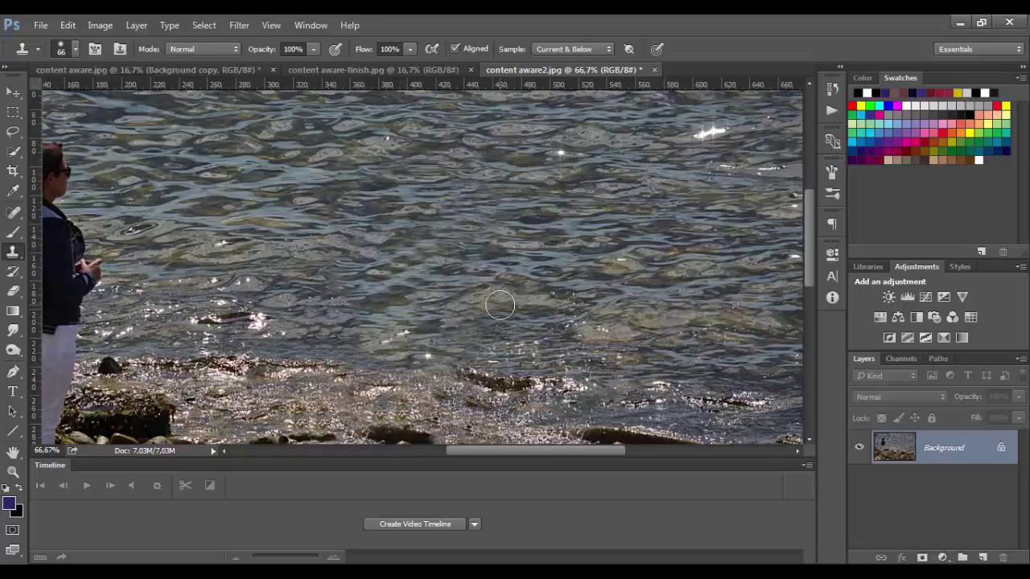
key(ctrl+minus)
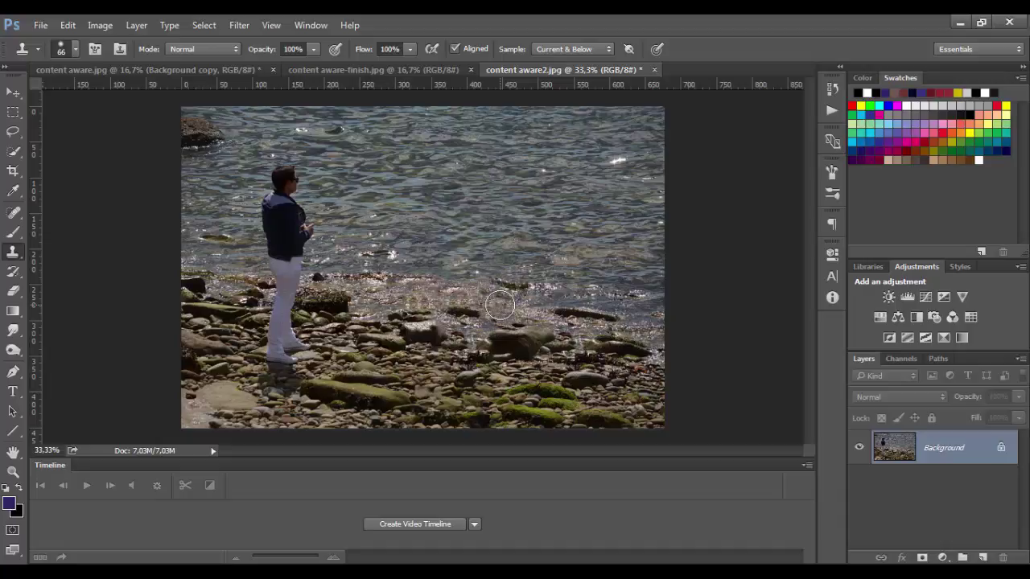
key(ctrl+z)
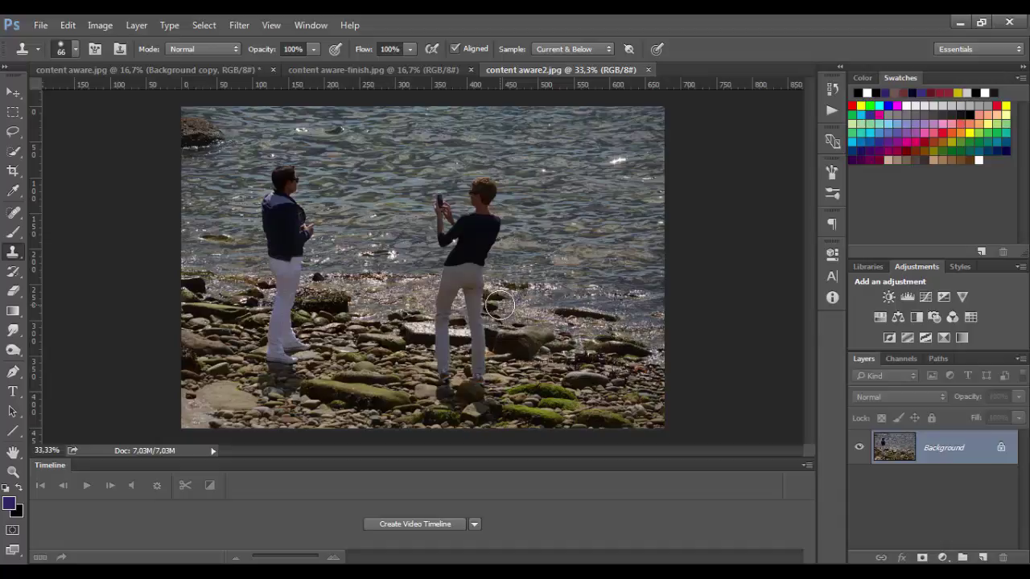
key(ctrl+z)
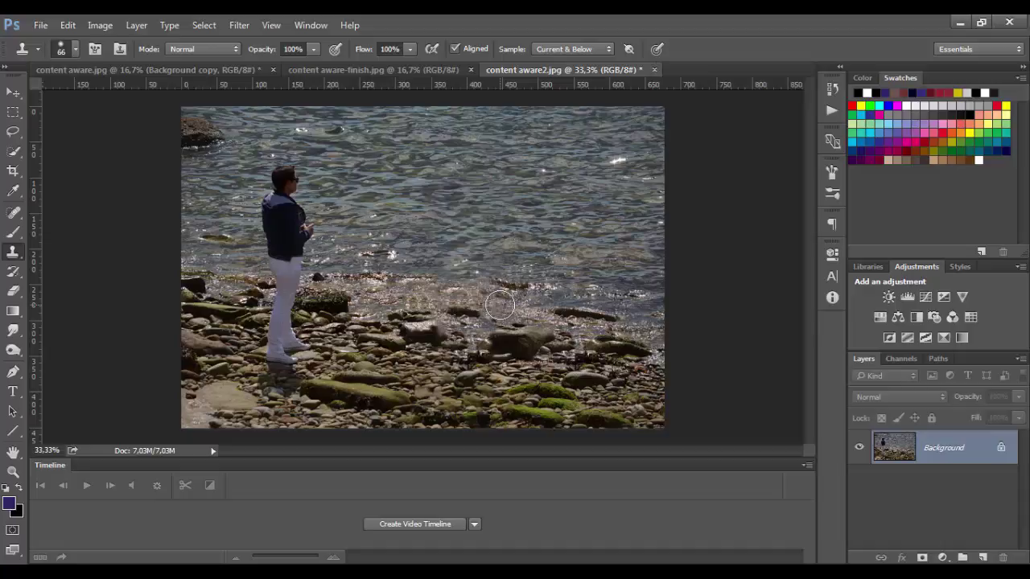
key(ctrl+z)
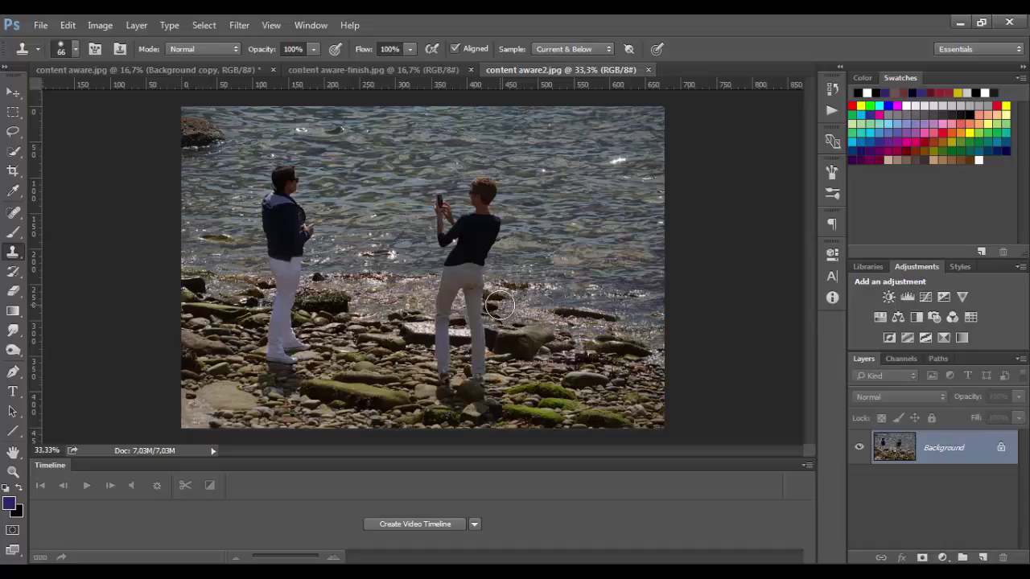
key(ctrl+z)
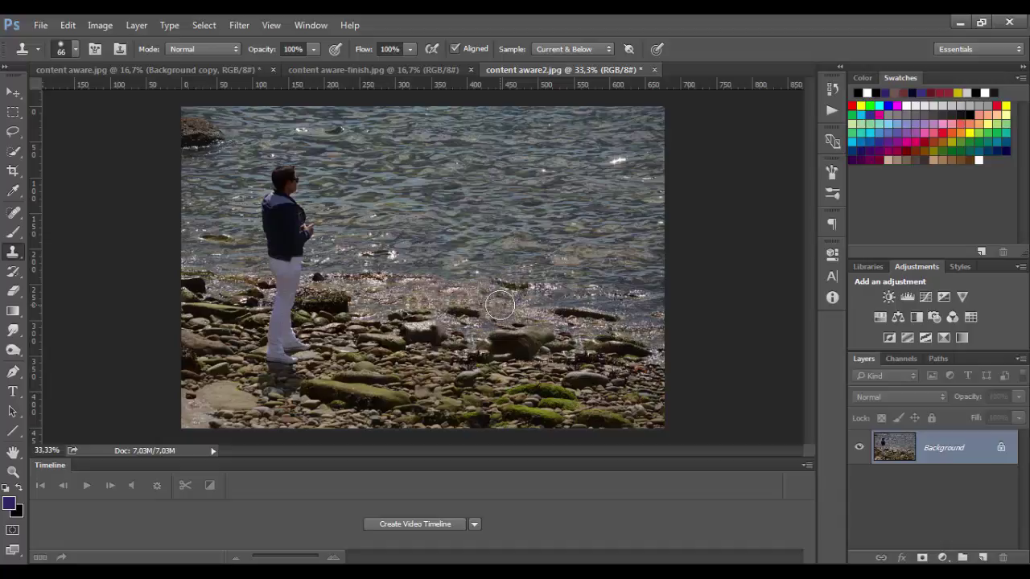